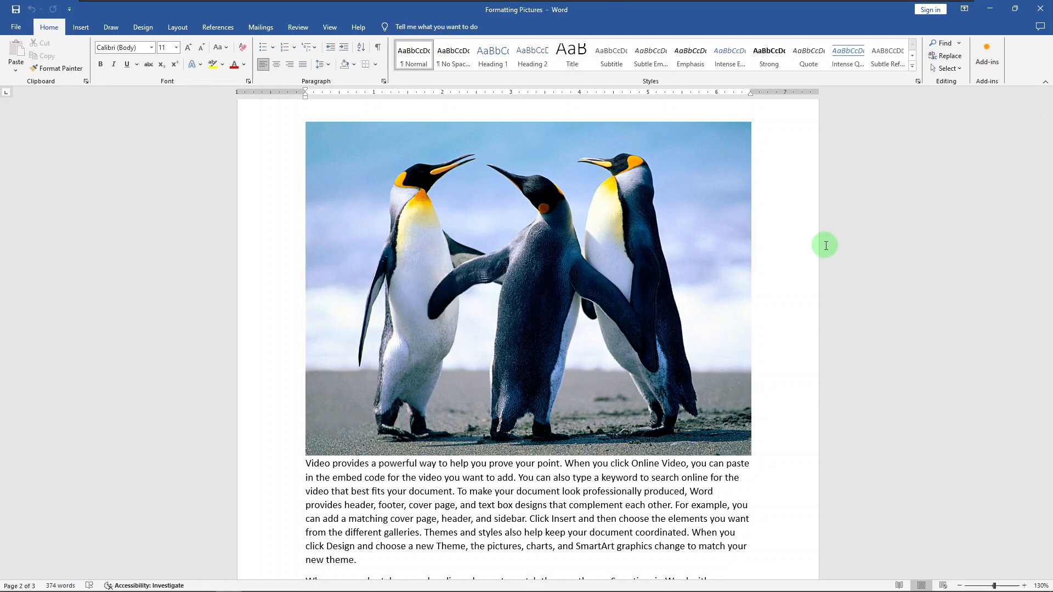
Run automatic background removal on the penguin picture
left_click(723, 270)
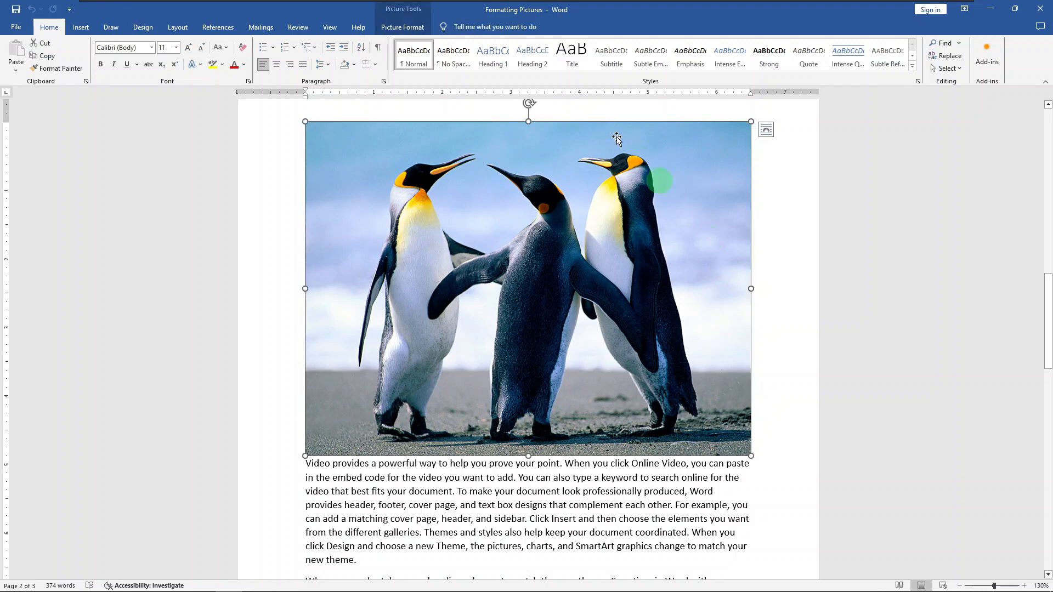
left_click(401, 27)
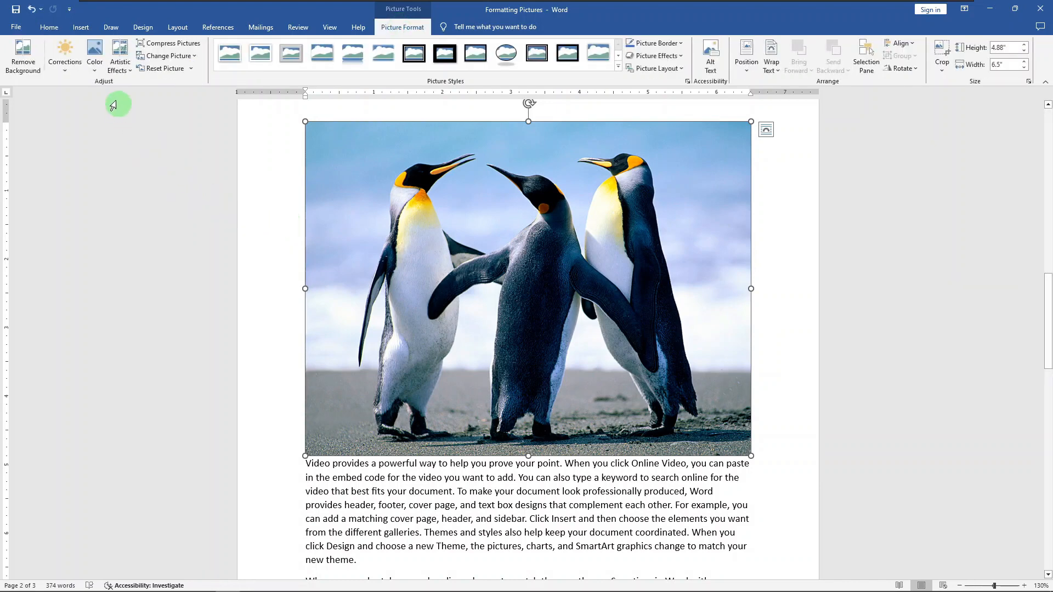
left_click(22, 67)
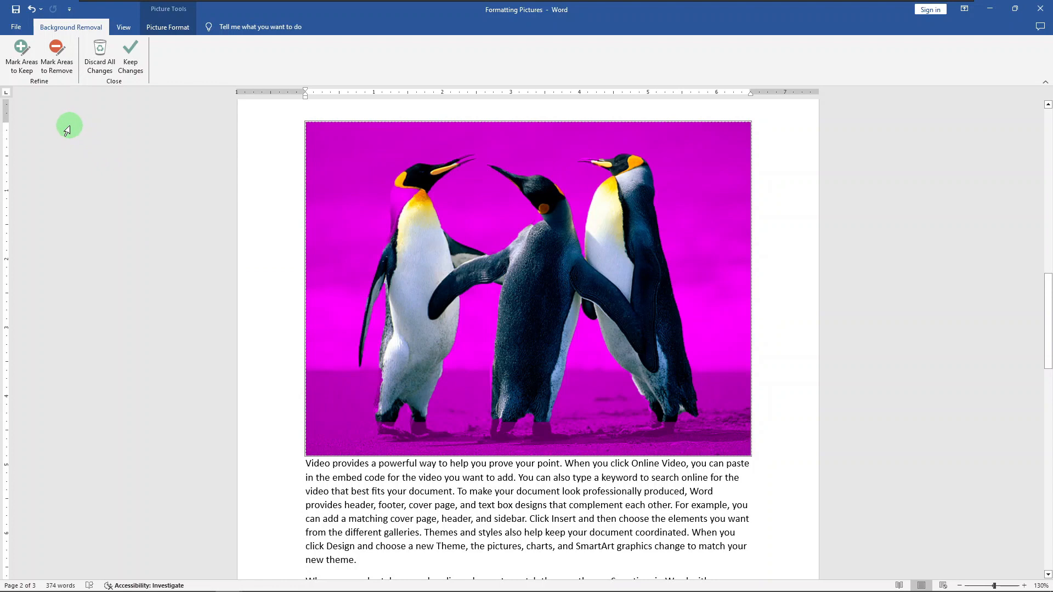
Mark the missing parts of the penguins, including the neck edges, beaks and feet, as areas to keep
left_click(23, 71)
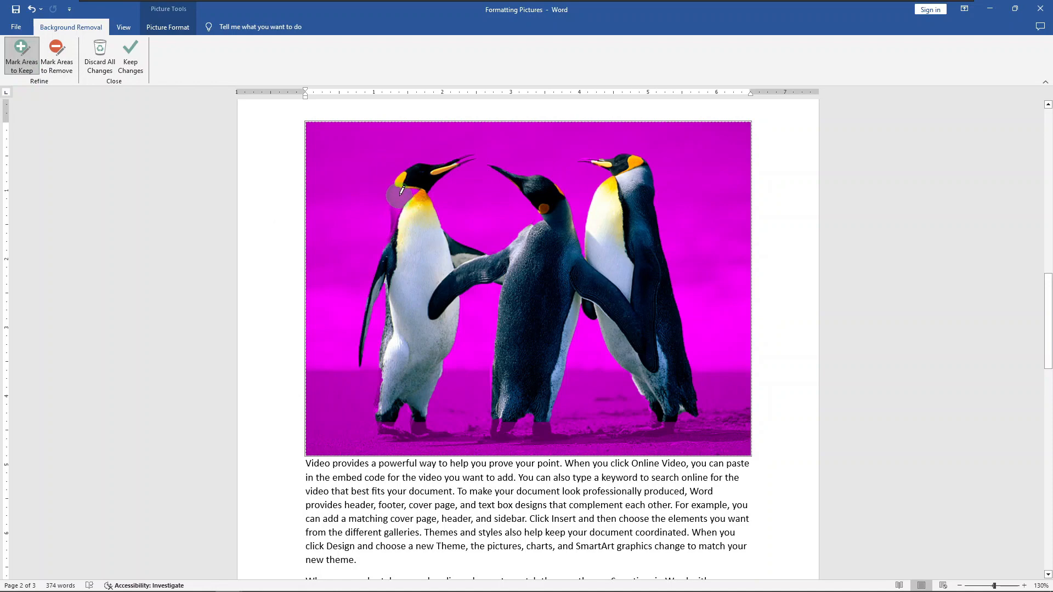
left_click_drag(402, 190, 394, 222)
left_click(398, 192)
left_click(541, 215)
left_click(594, 335)
left_click(544, 426)
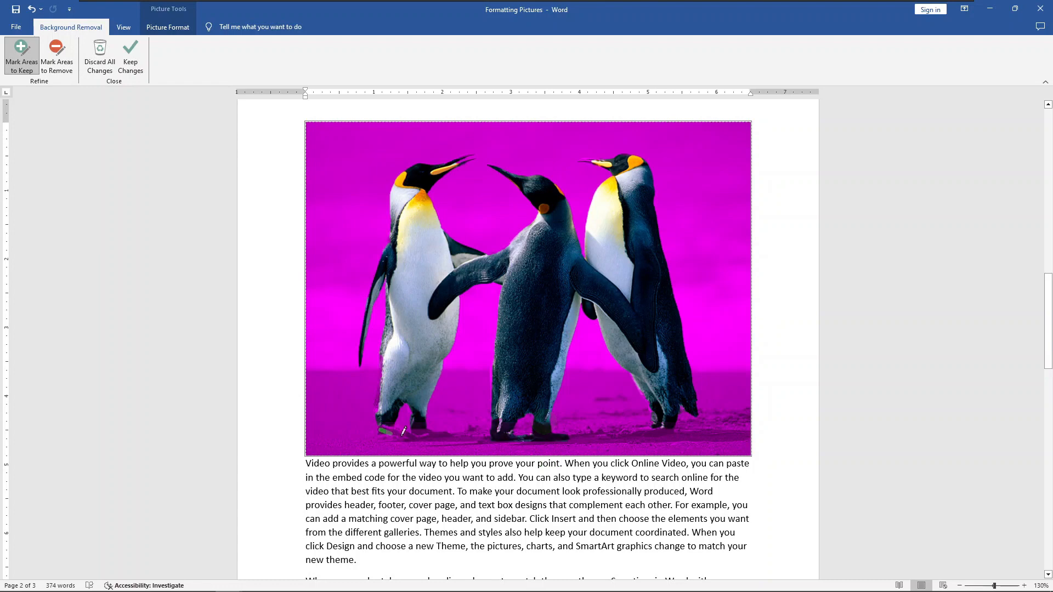
left_click_drag(380, 431, 403, 438)
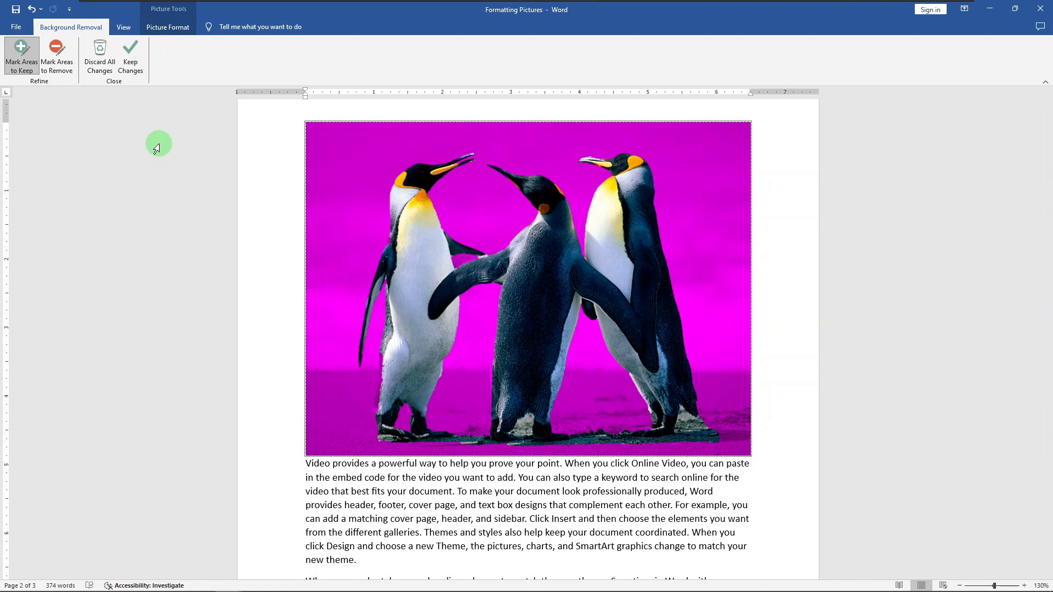
Mark the leftover ground patches around the penguins' feet as areas to remove, and keep the background removal changes
left_click(67, 73)
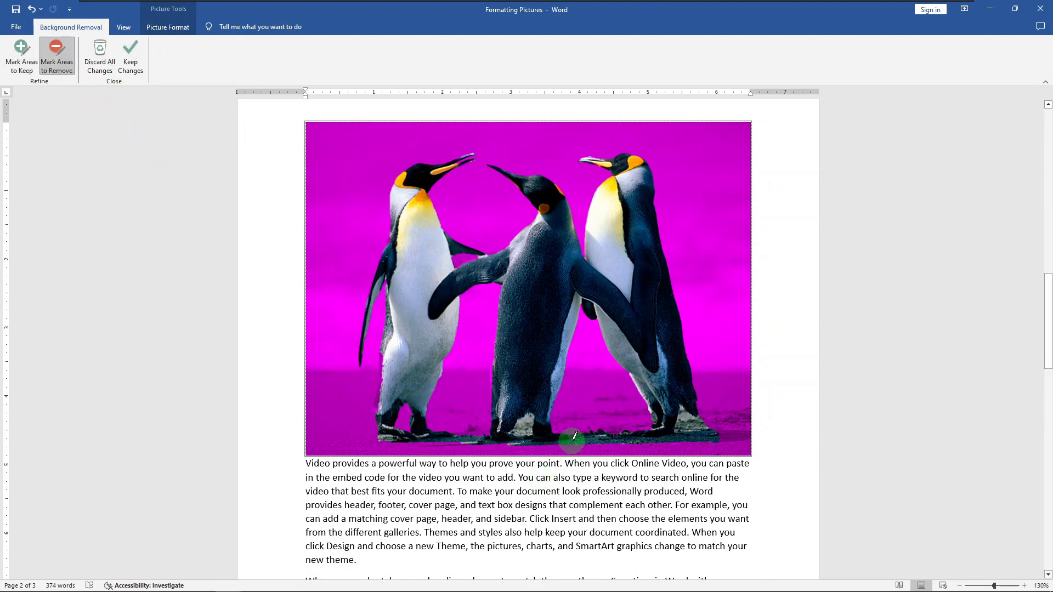
left_click_drag(574, 436, 613, 439)
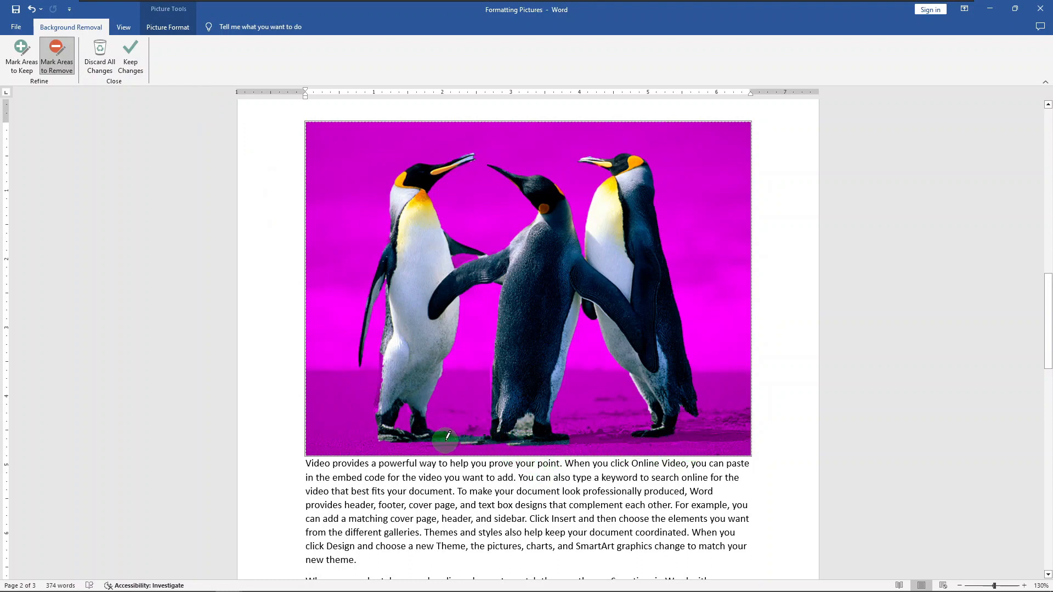
left_click_drag(451, 437, 470, 436)
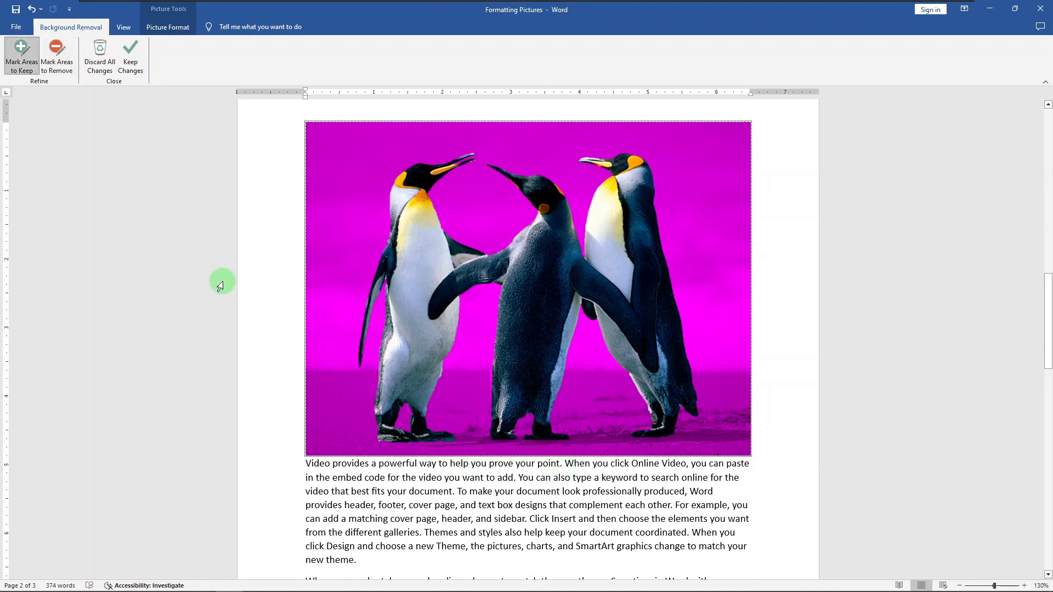
left_click(131, 71)
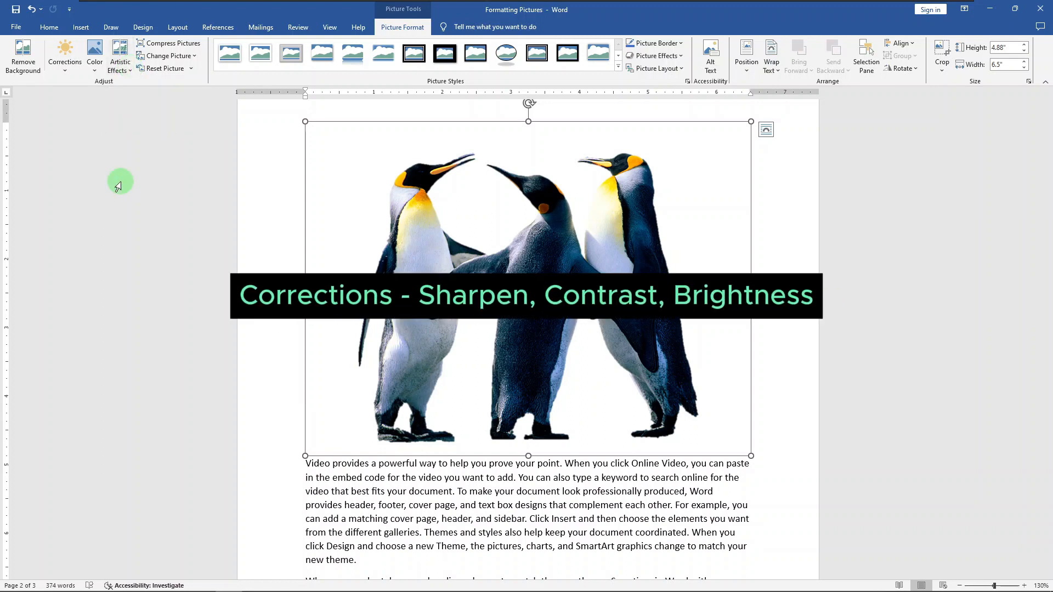
Apply the Sharpen: 25% correction to the penguin picture
left_click(66, 60)
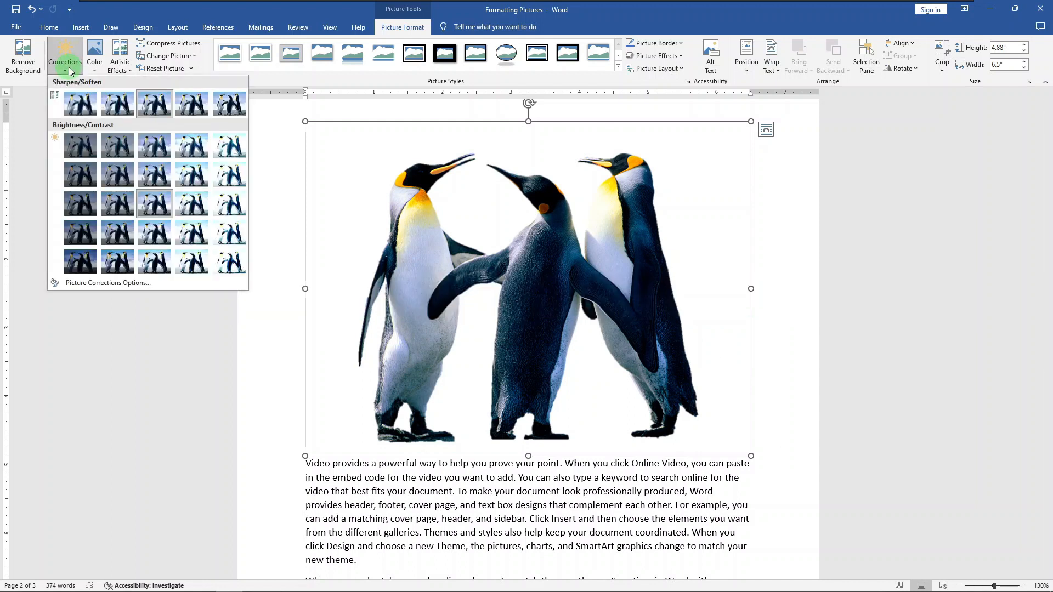
left_click(185, 106)
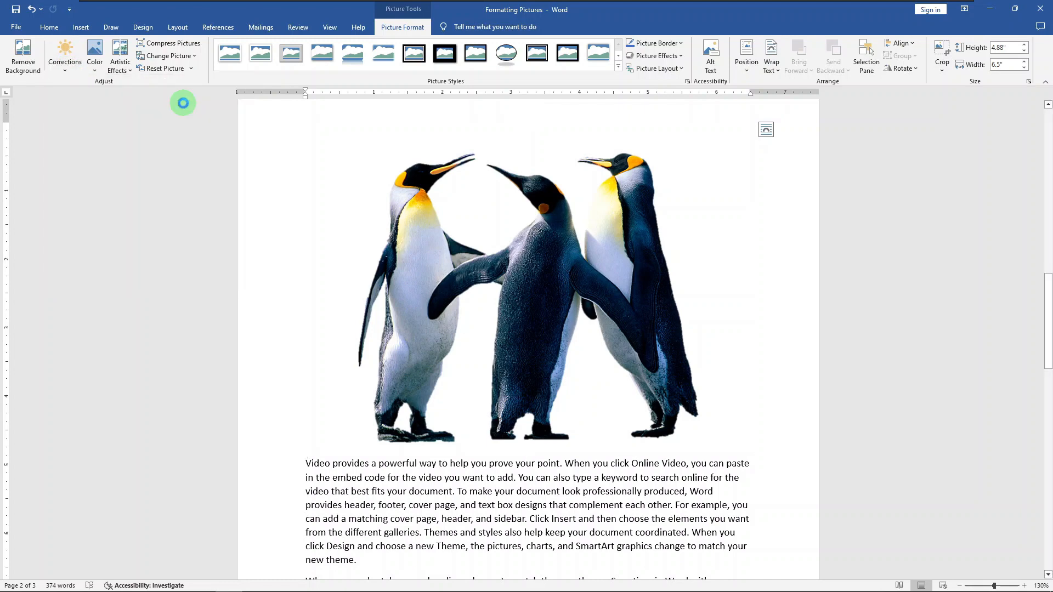
Preview the Brightness: +20% Contrast: 0% correction and the Gold, Accent color 4 Dark recolor on the picture
left_click(74, 71)
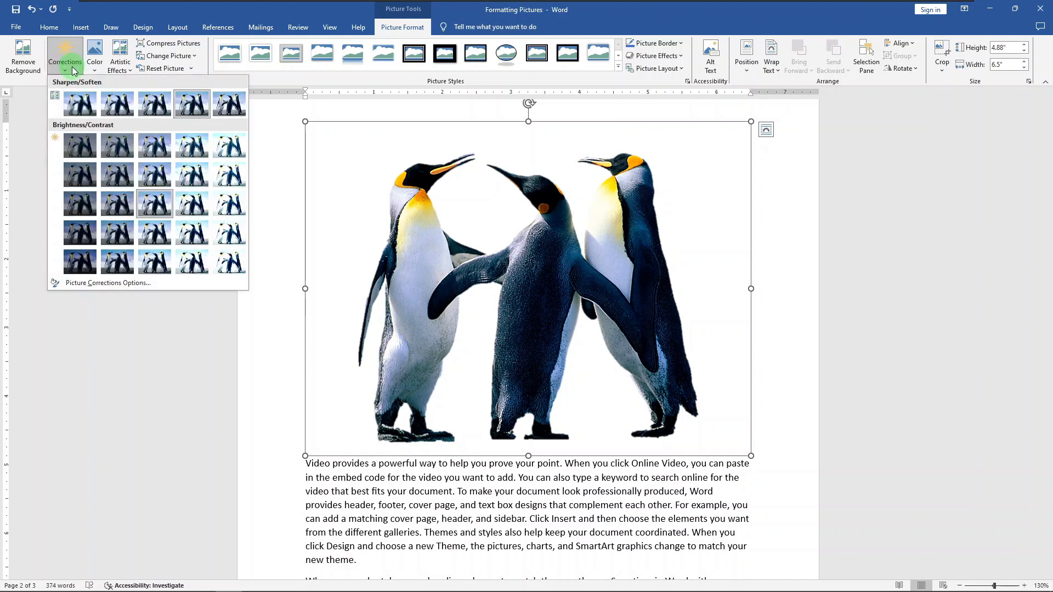
left_click(185, 202)
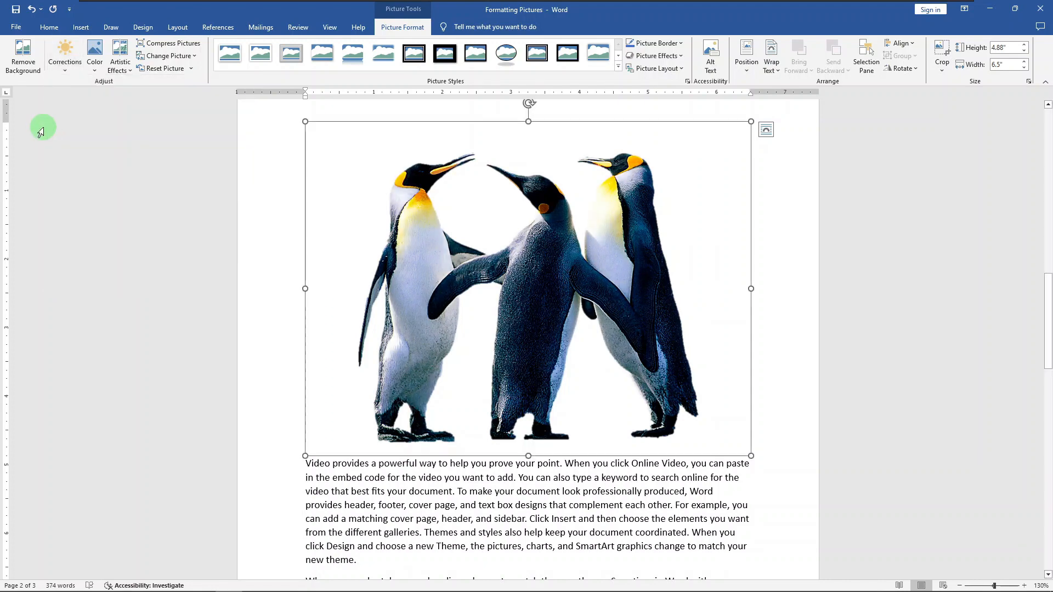
left_click(95, 66)
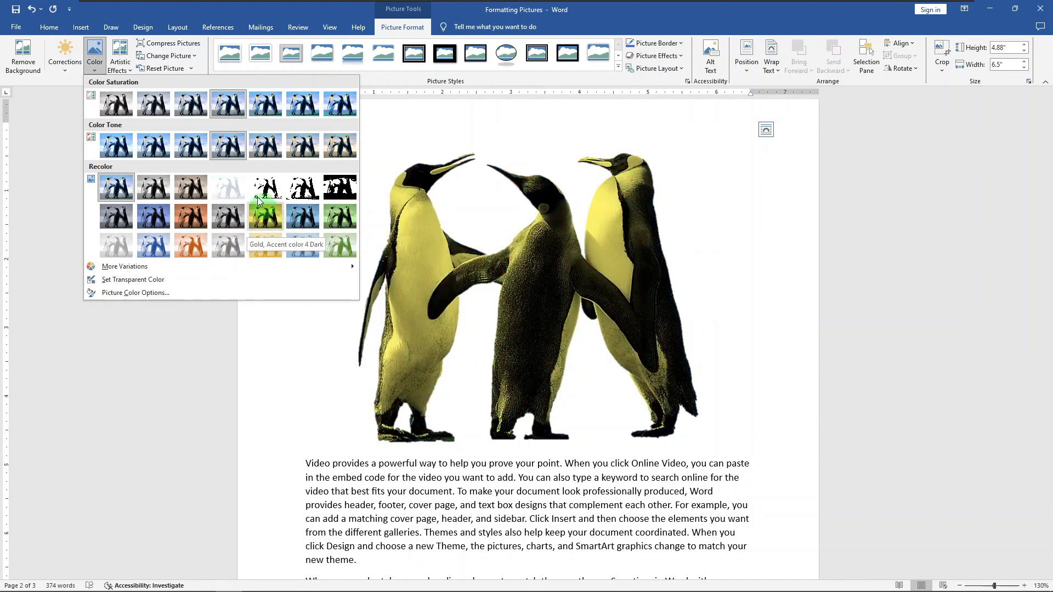
left_click(34, 184)
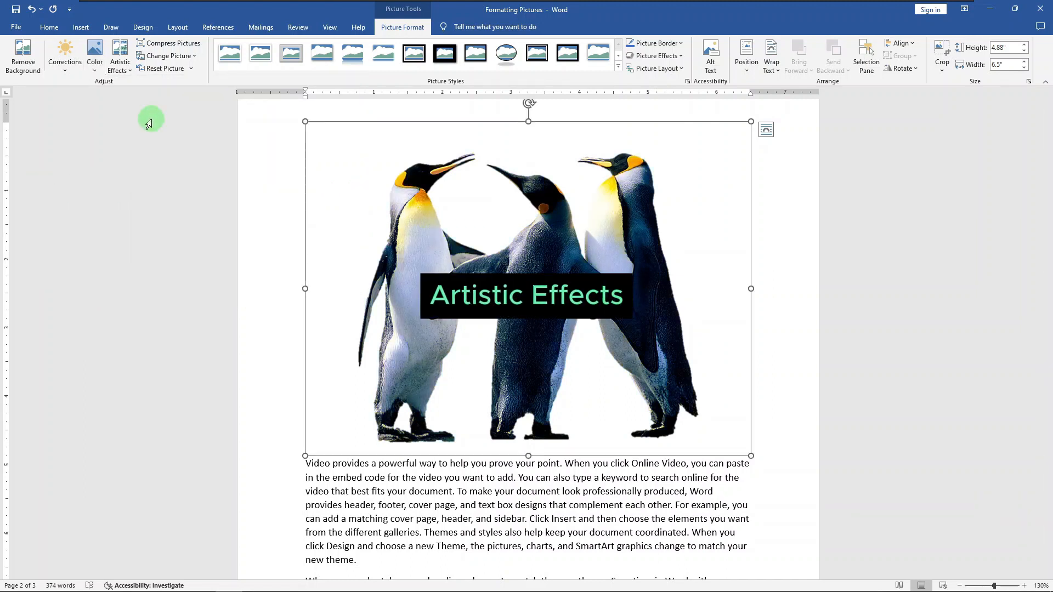
Apply the Paint Brush artistic effect to the picture and shrink it proportionally to about 3.32" high by 4.43" wide
left_click(120, 71)
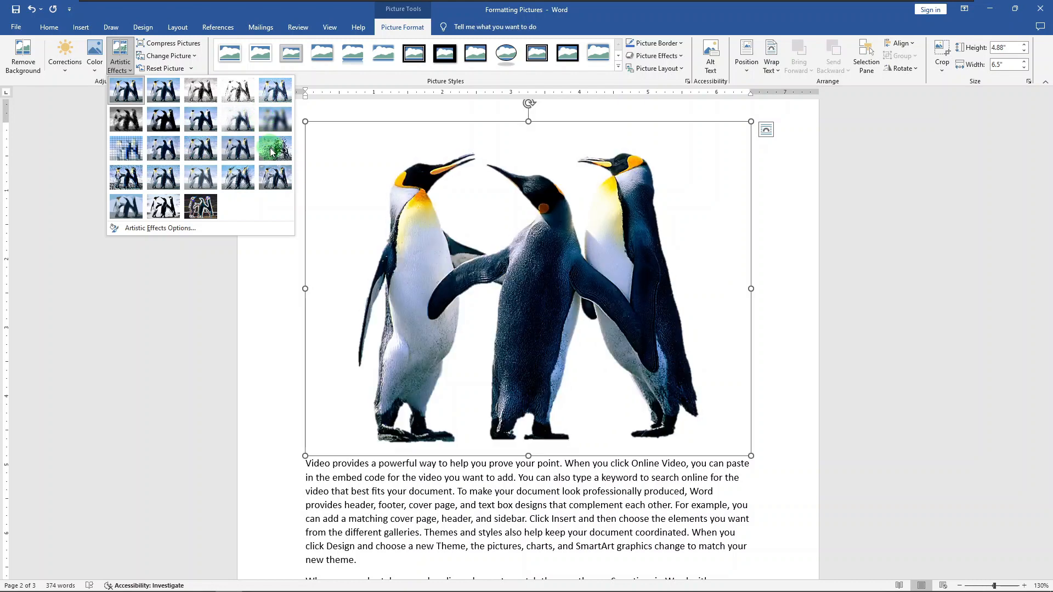
left_click(210, 129)
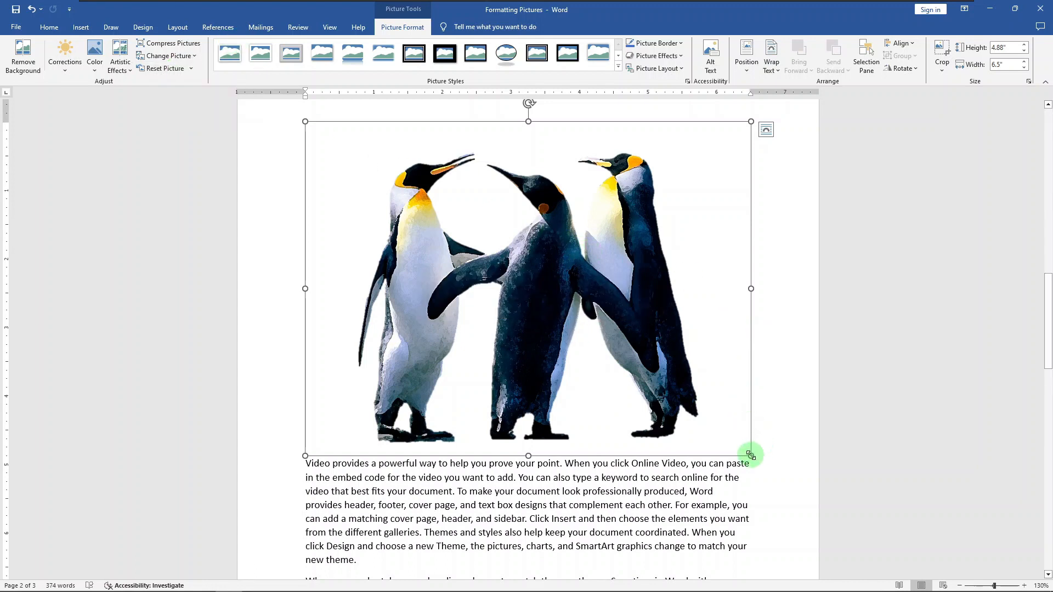
left_click_drag(751, 455, 602, 336)
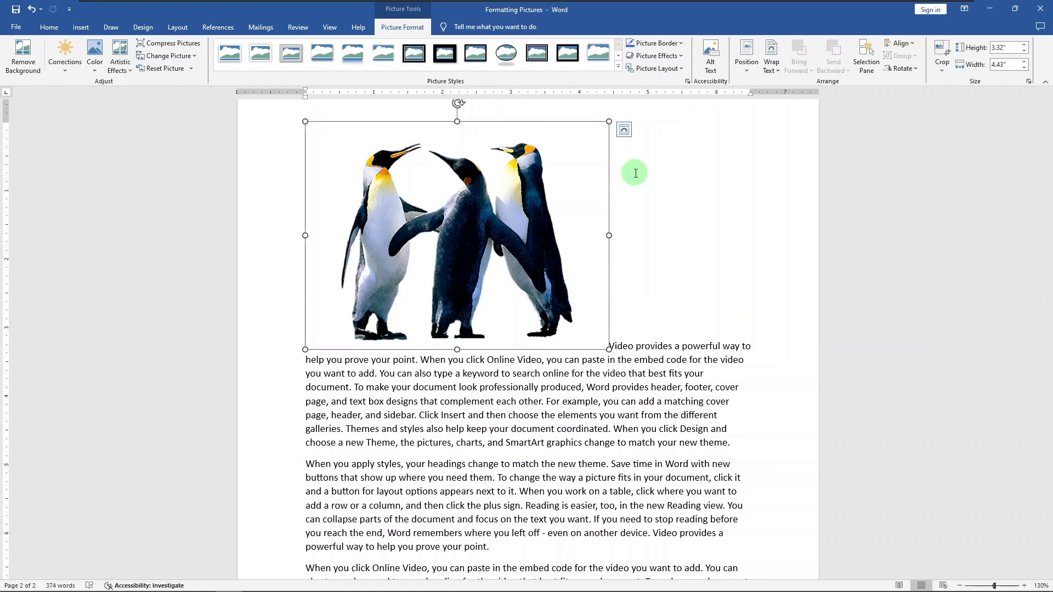
Set the picture's text wrapping to Square and try moving it within the text
left_click(624, 130)
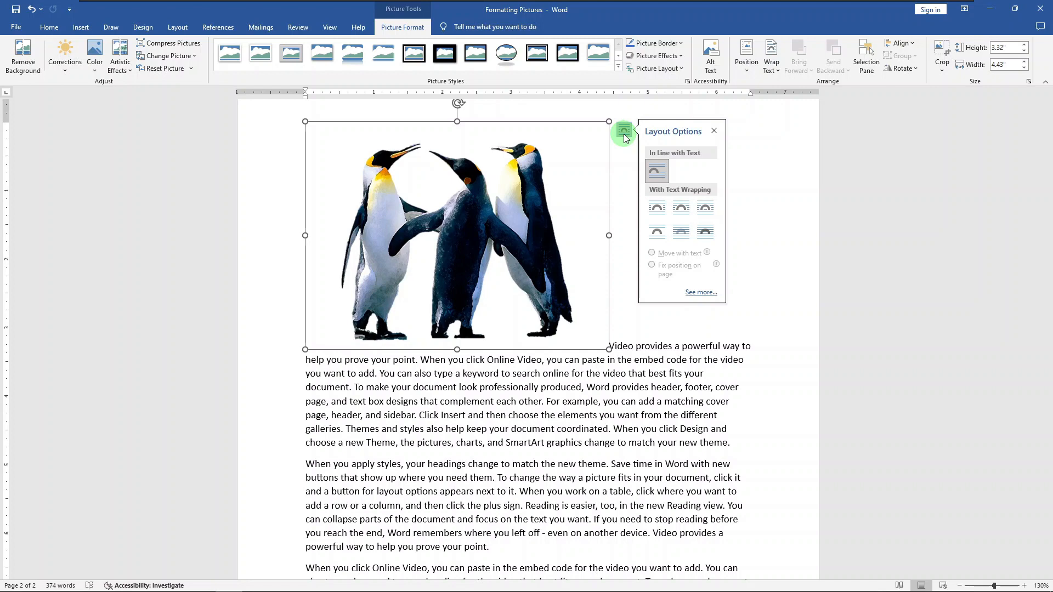
left_click(659, 210)
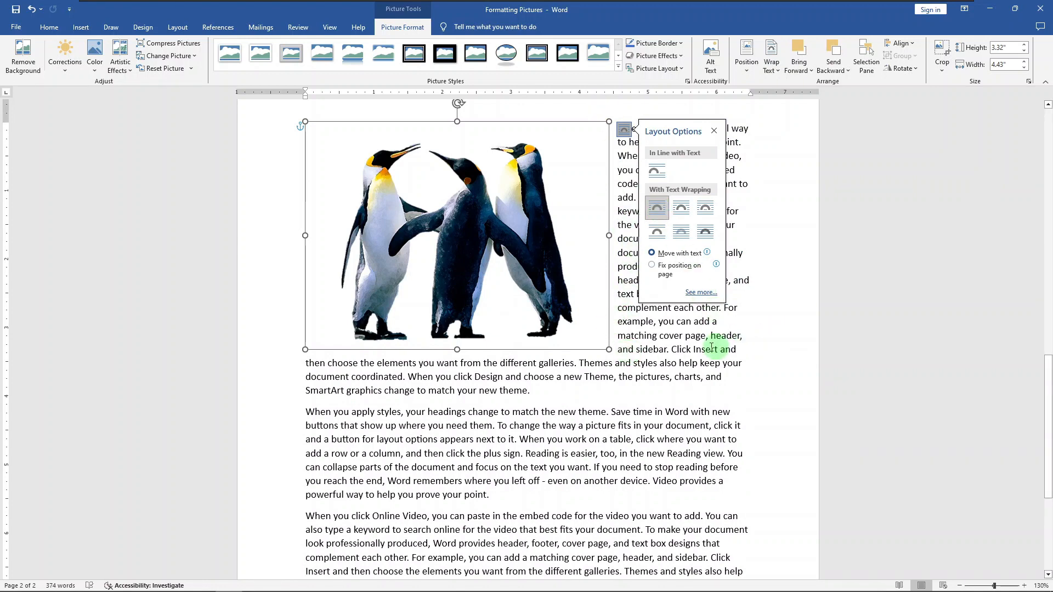
mouse_move(547, 240)
left_mouse_down()
mouse_move(538, 277)
mouse_move(630, 269)
mouse_move(472, 252)
mouse_move(471, 214)
mouse_move(557, 223)
left_mouse_up()
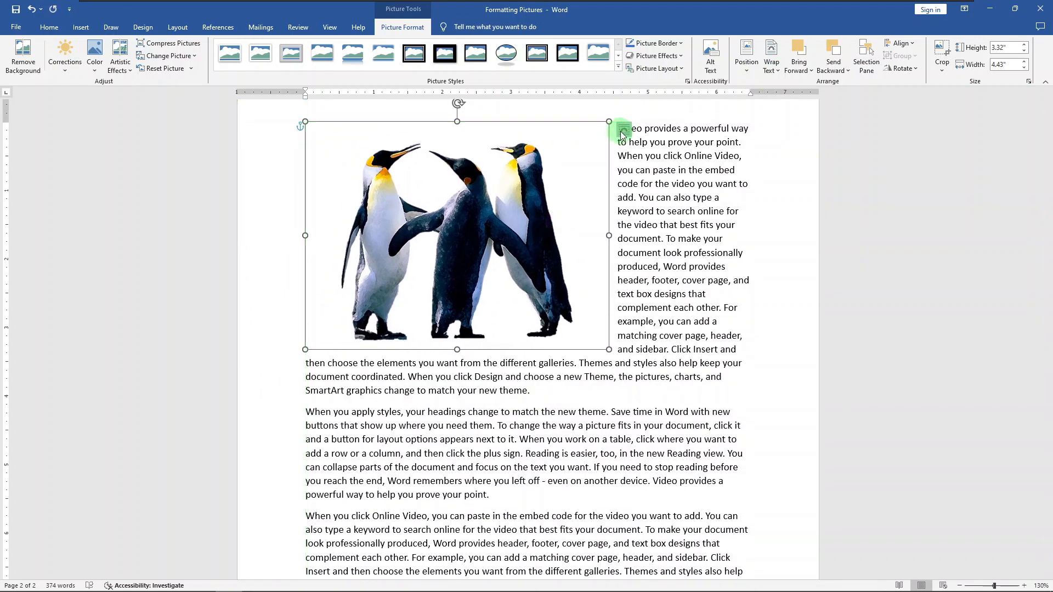
Set the picture's text wrapping to Tight and move it down beside the second paragraph, slightly into the page margin
left_click(622, 132)
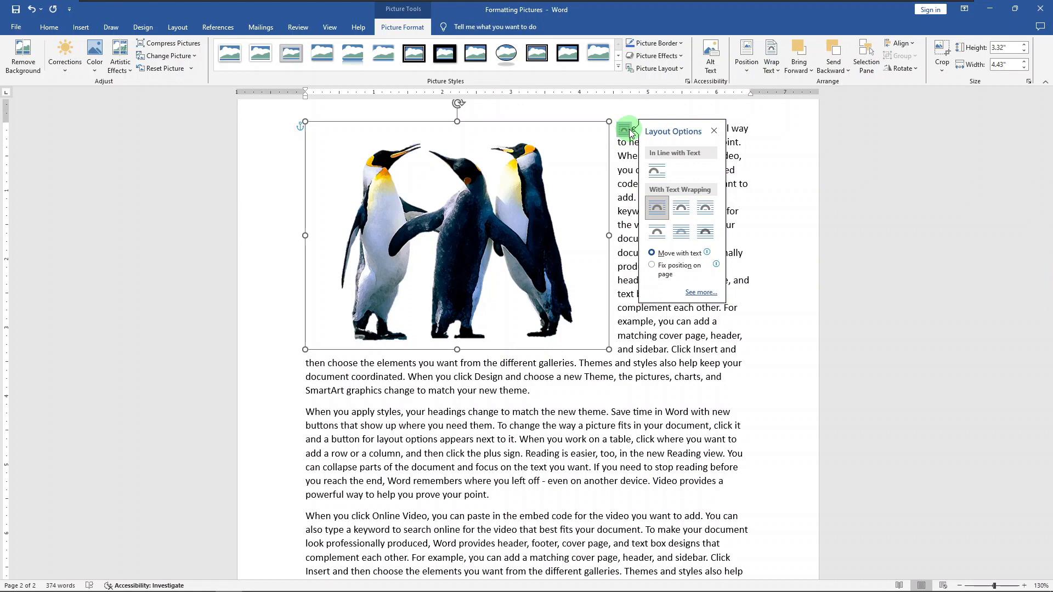
left_click(682, 210)
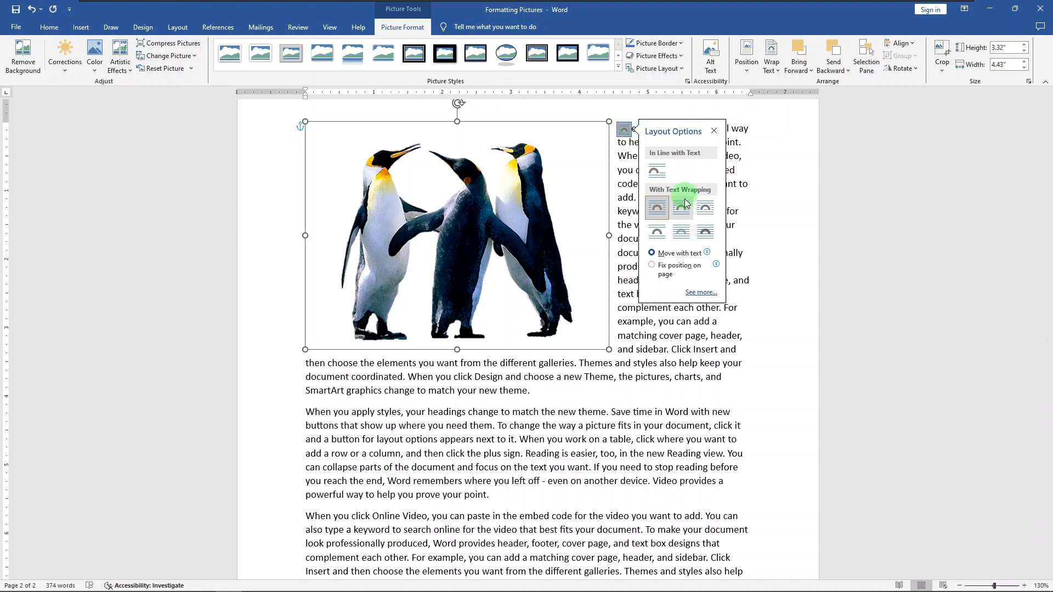
left_click(684, 211)
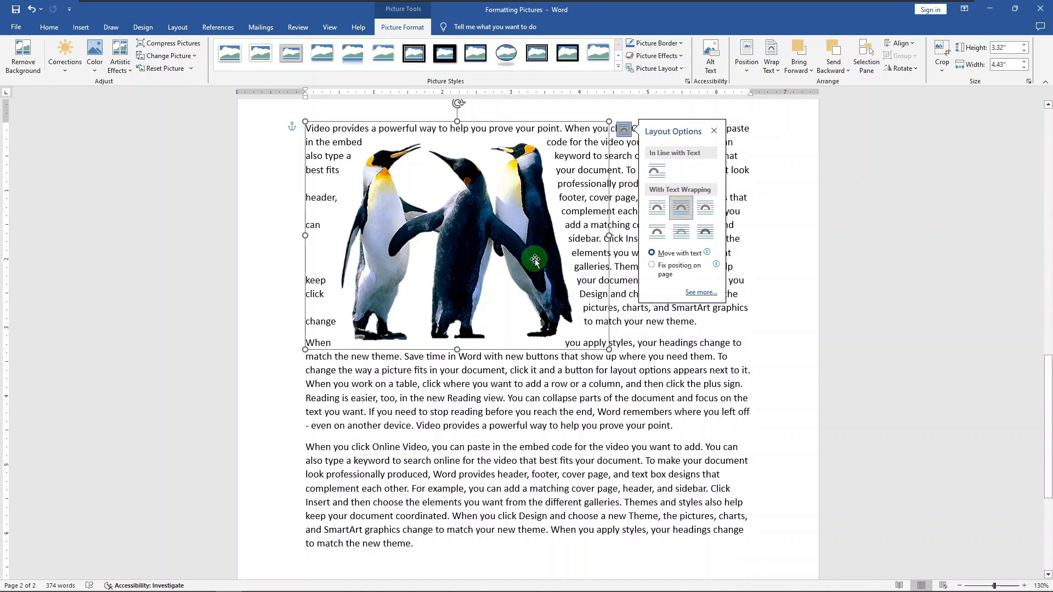
left_click_drag(534, 259, 485, 334)
left_click(800, 303)
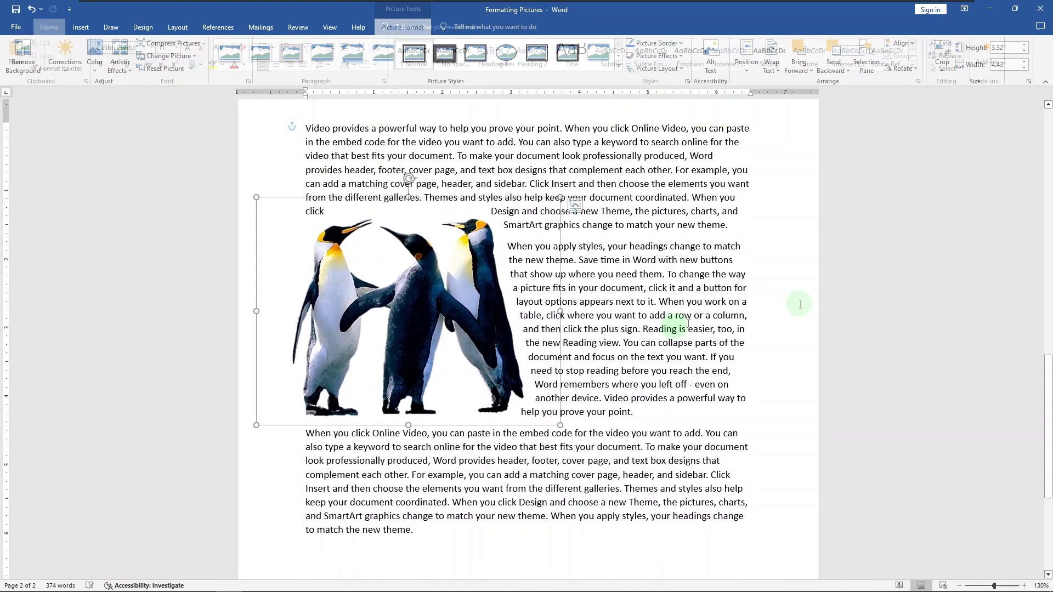